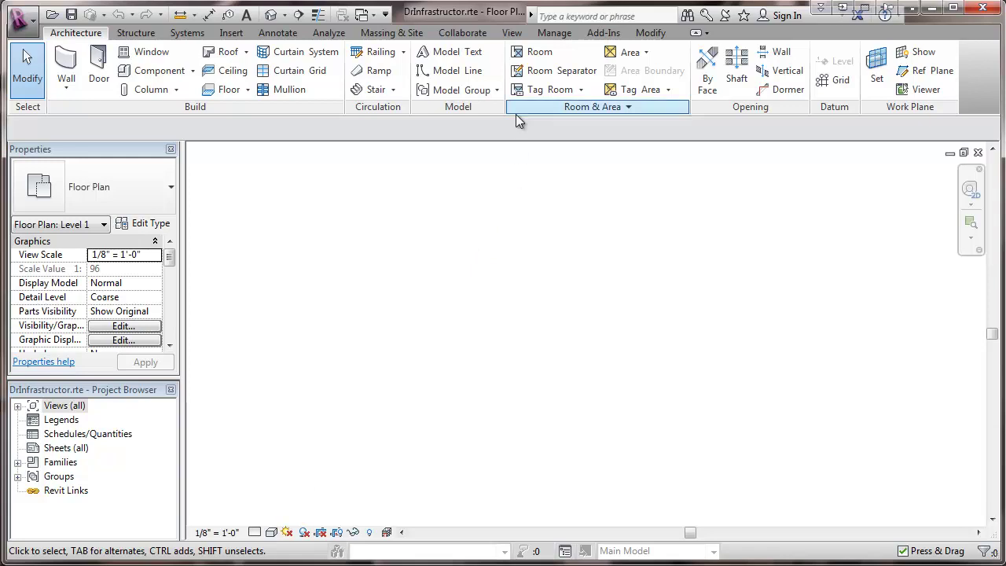
Step: Open Electrical Settings from the Manage tab's MEP Settings dropdown
left_click(552, 35)
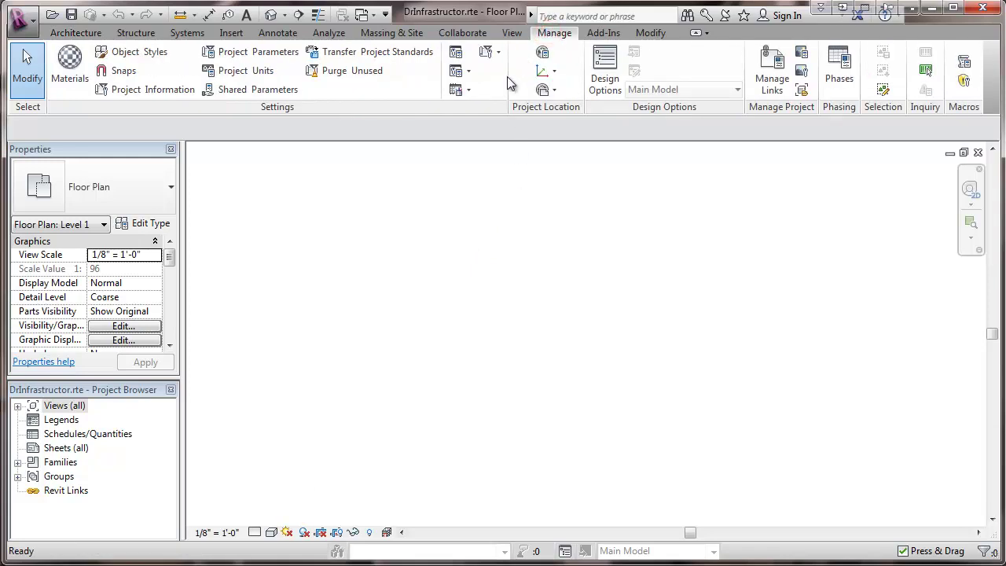
left_click(467, 72)
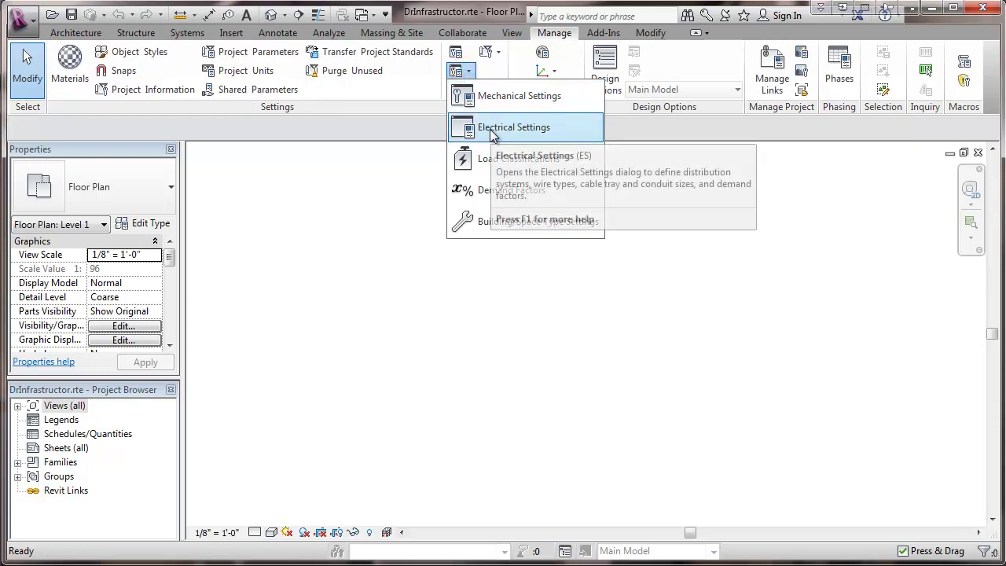
left_click(492, 130)
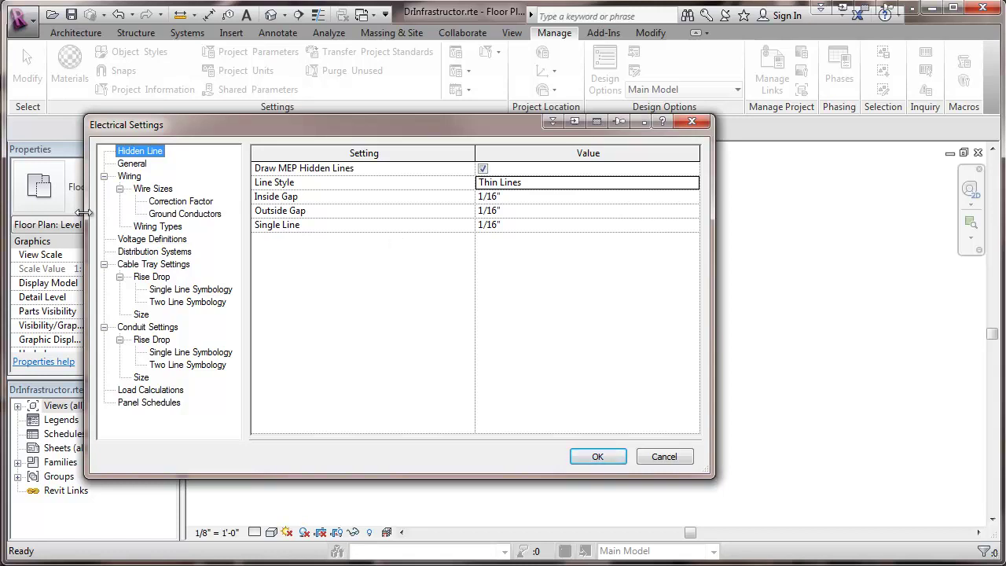
Step: On the General page, check the Electrical Data Style and load-name capitalization choices, keeping both unchanged
left_click(133, 164)
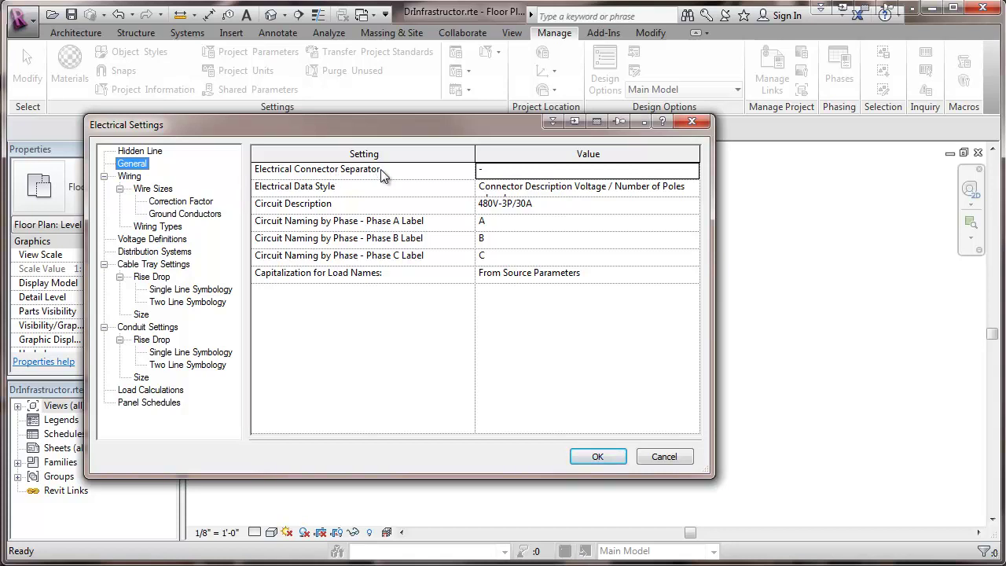
left_click(523, 189)
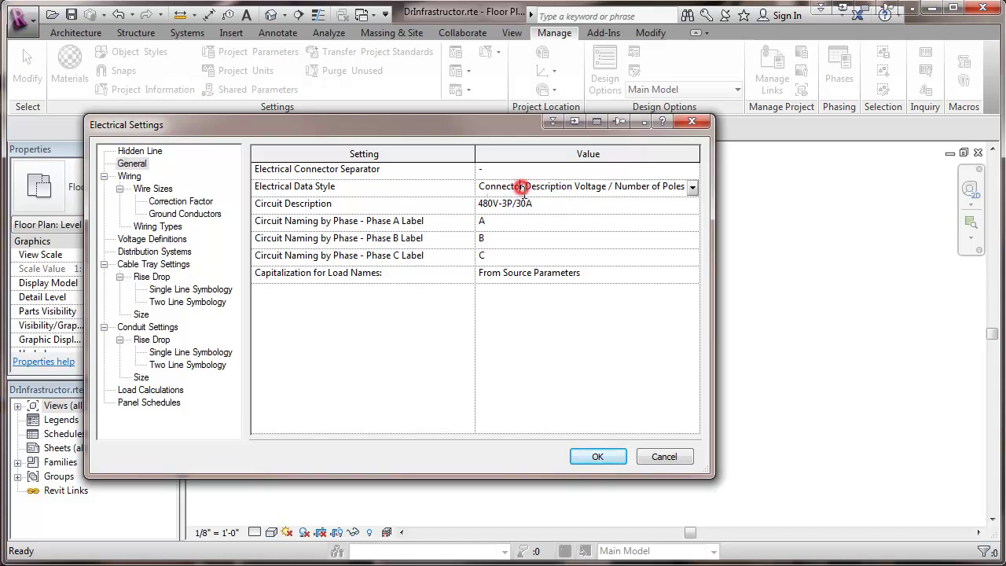
left_click(693, 187)
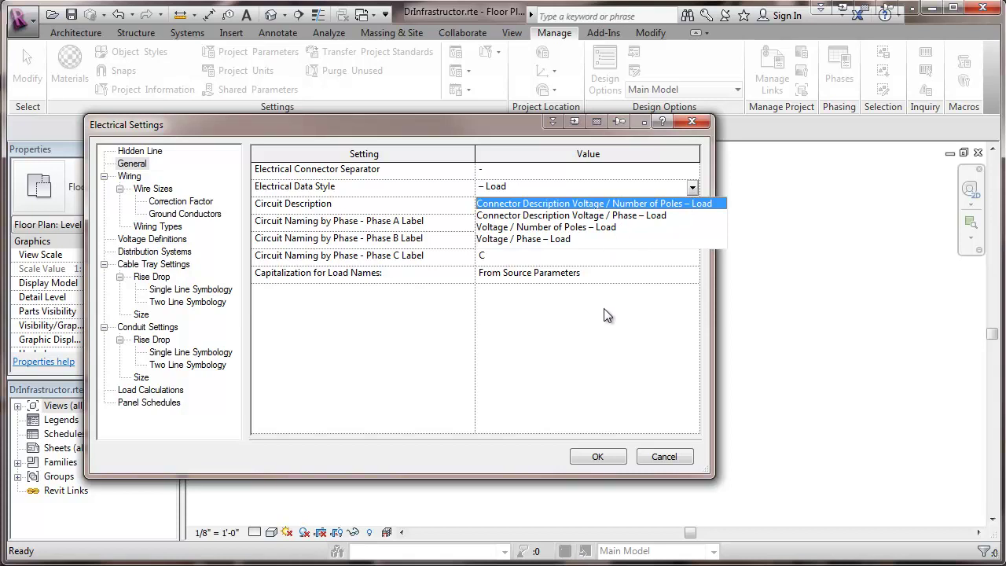
left_click(512, 335)
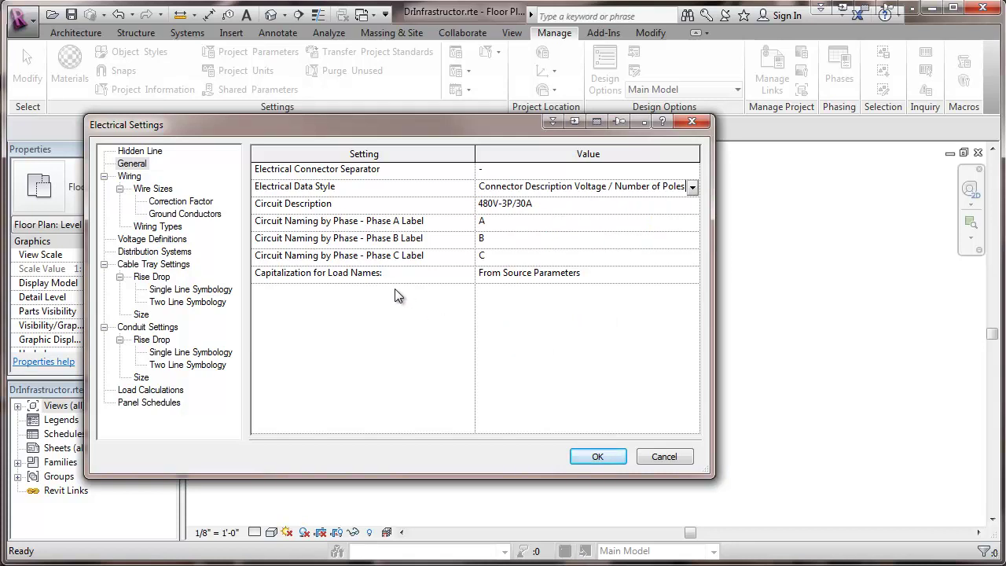
left_click(621, 275)
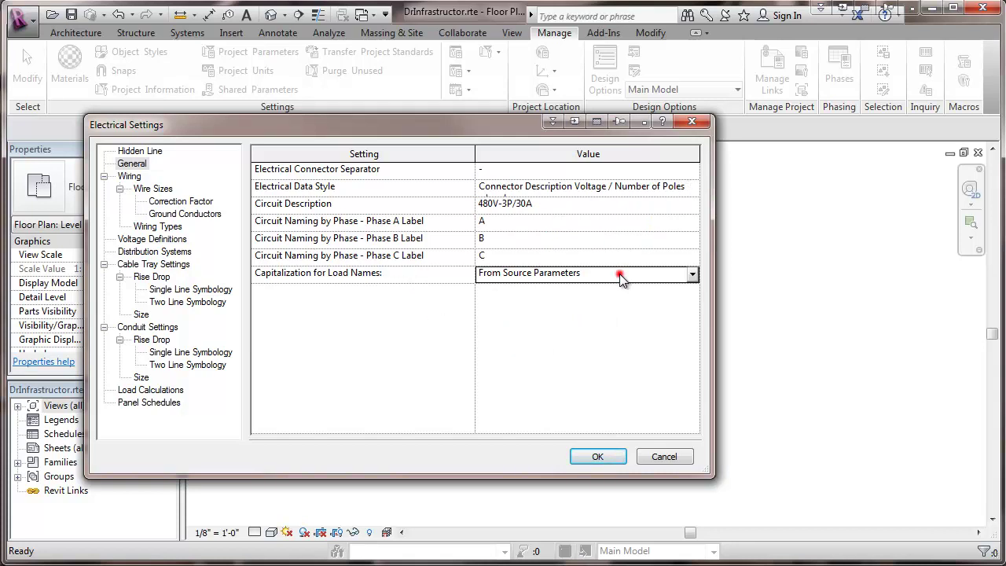
left_click(691, 276)
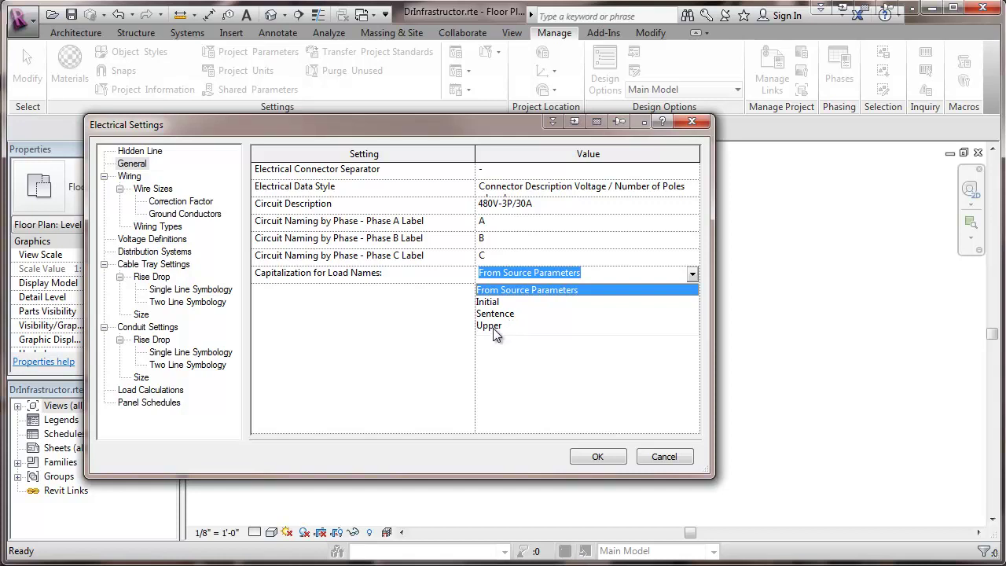
left_click(441, 336)
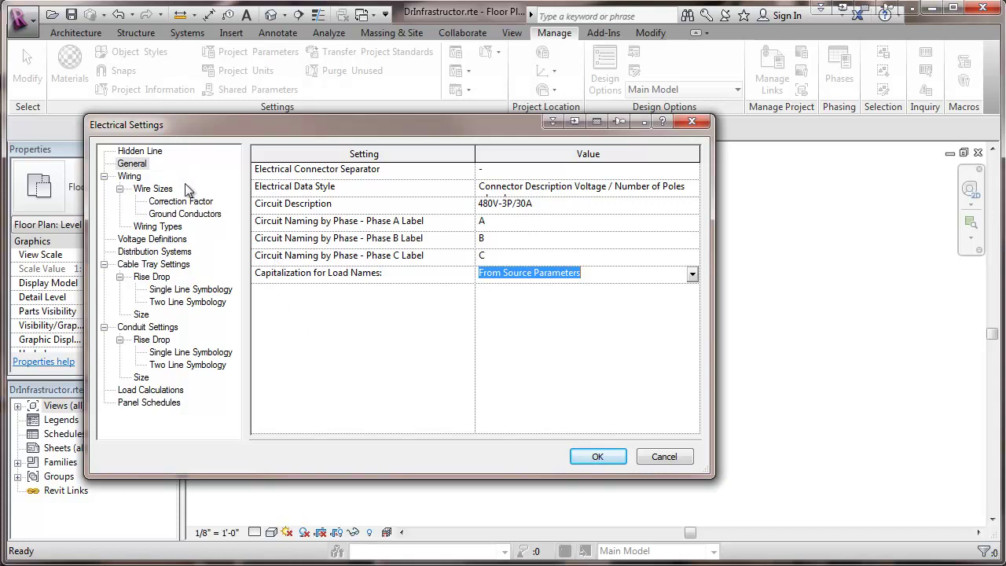
Step: Switch the Electrical Settings to the Wiring page
left_click(130, 177)
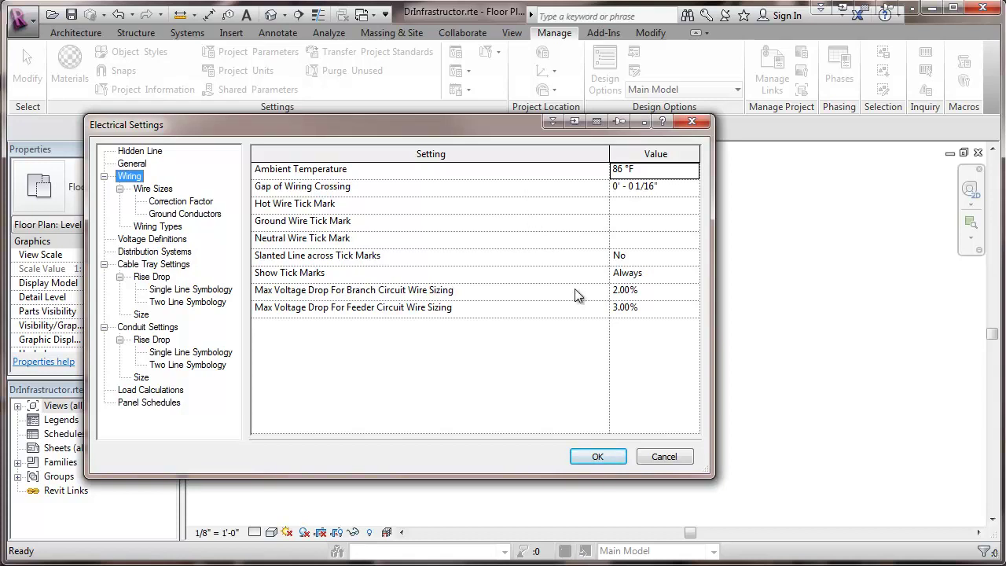
left_click(660, 457)
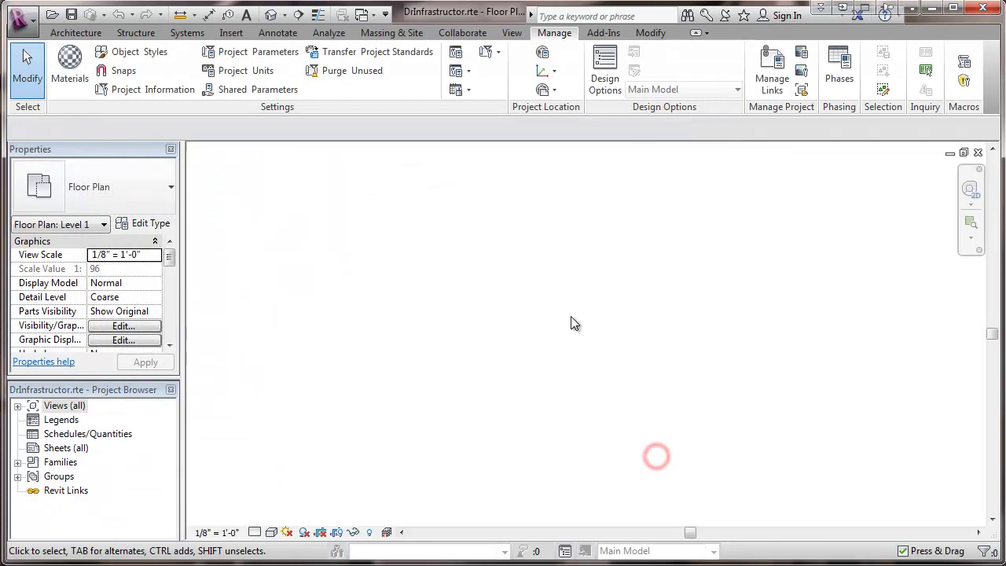
left_click(228, 33)
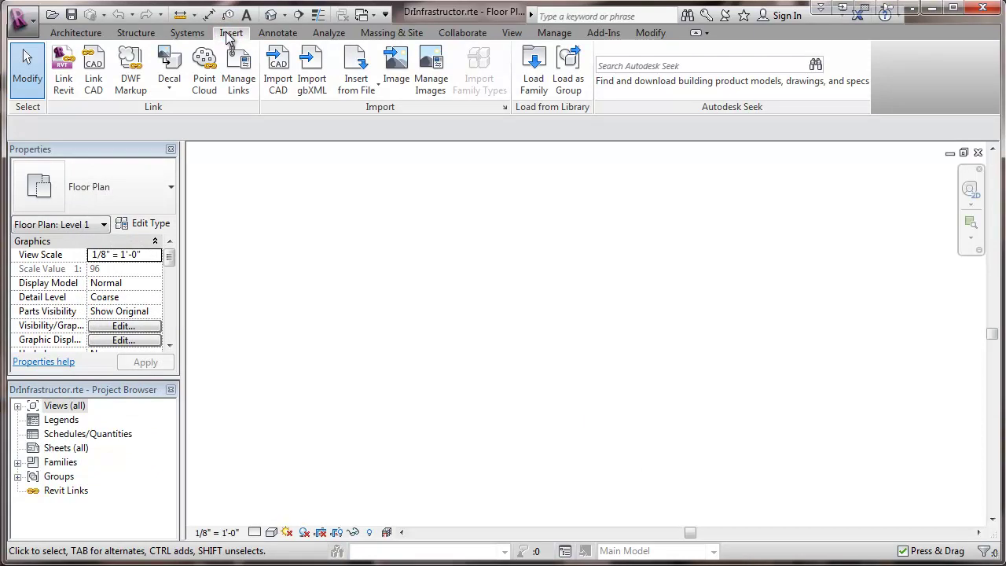
left_click(530, 83)
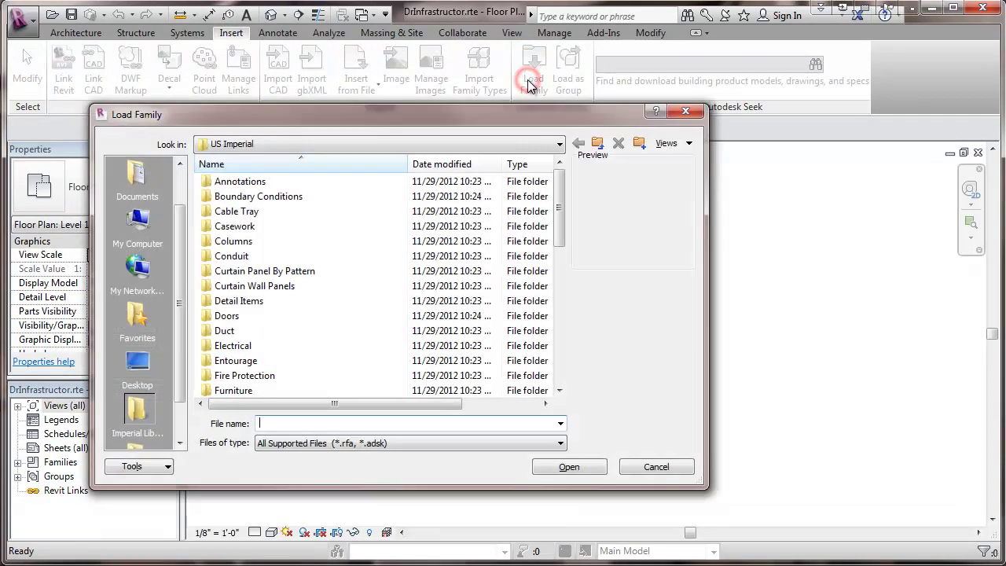
double_click(218, 181)
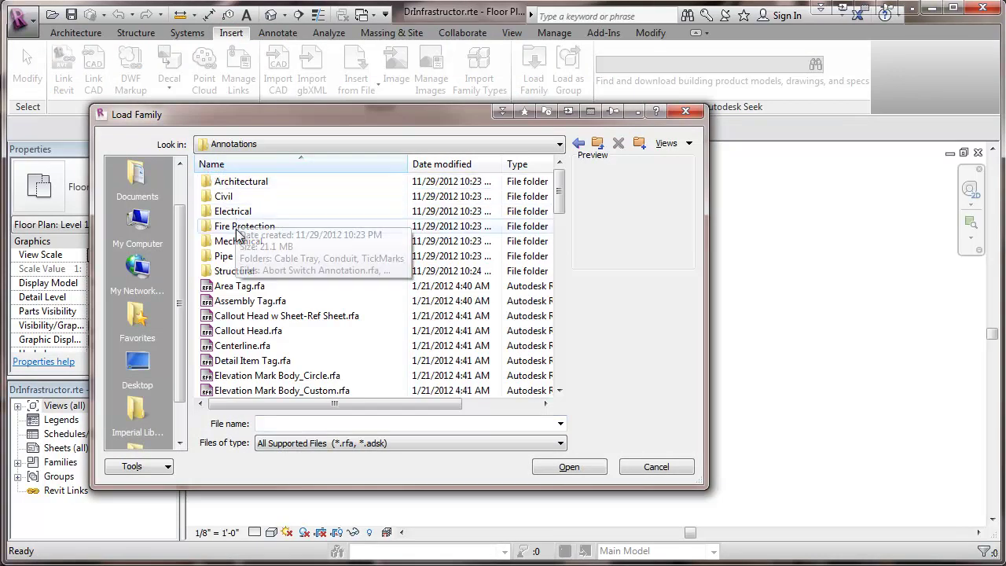
double_click(224, 213)
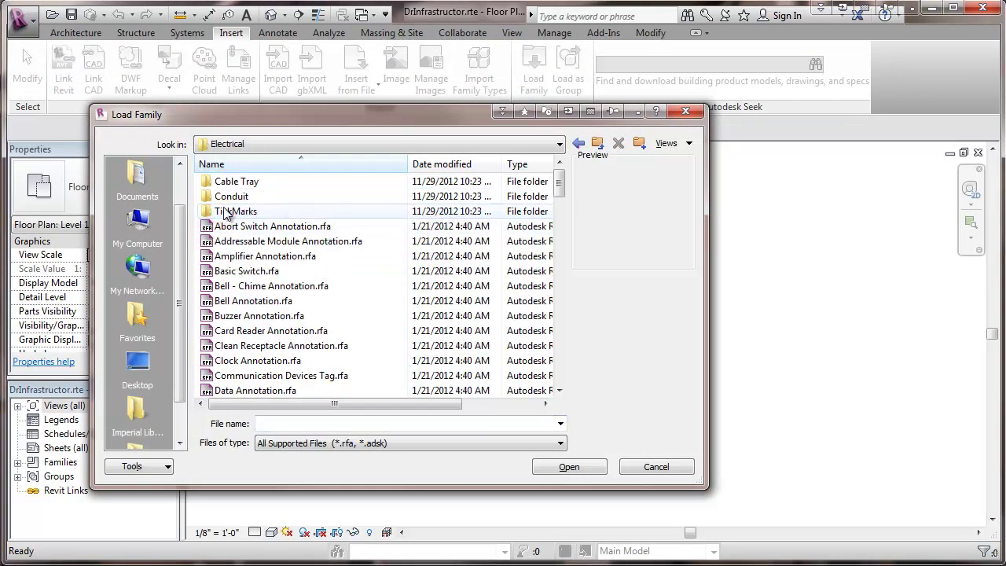
left_click(225, 212)
double_click(224, 212)
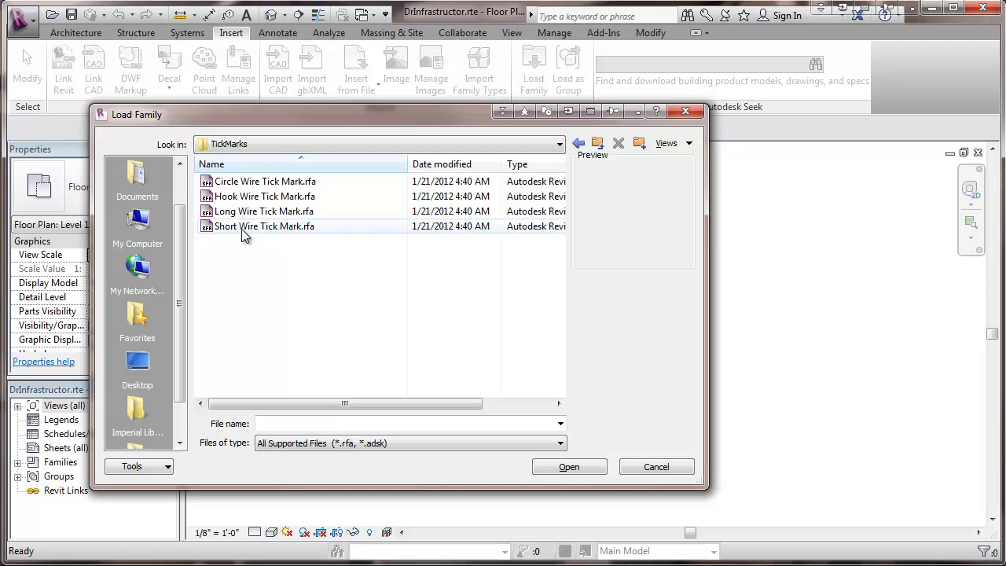
left_click(237, 210)
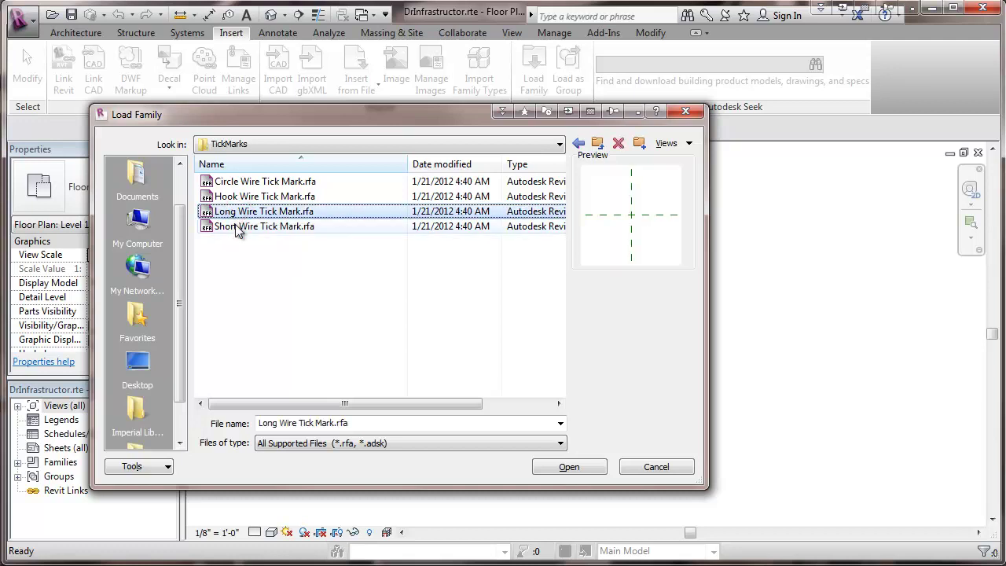
left_click(236, 227, "ctrl")
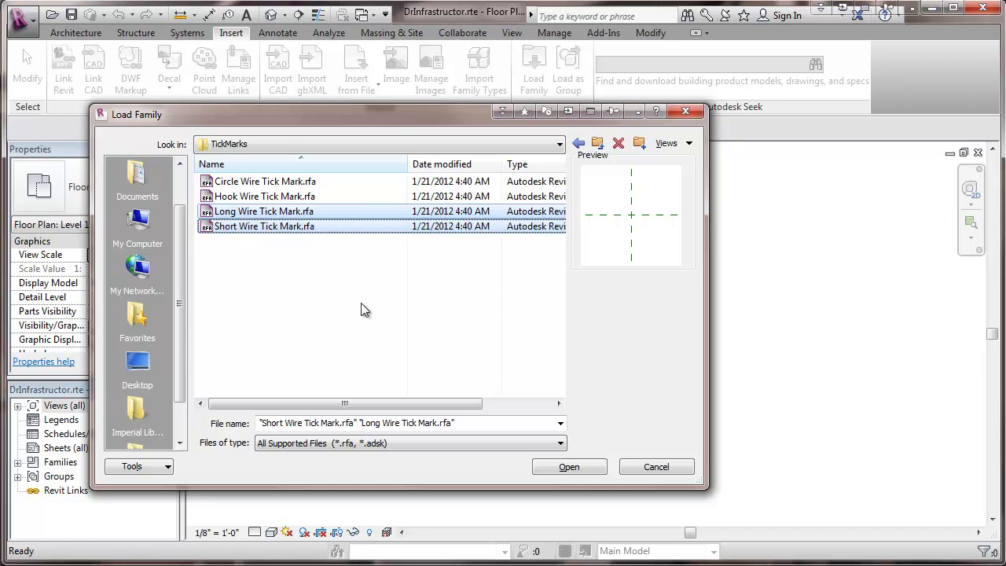
left_click(572, 467)
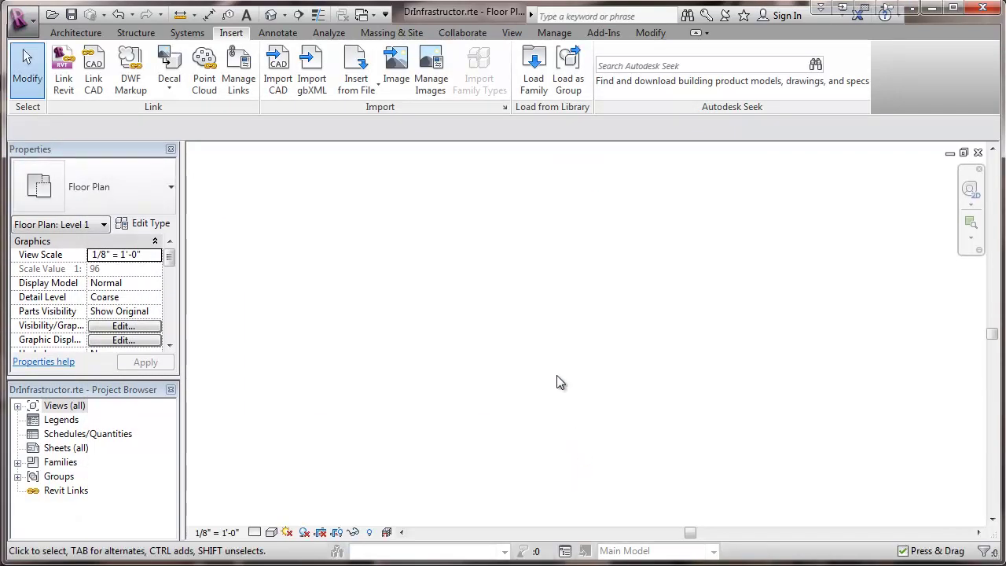
Step: Reopen Electrical Settings from Manage > MEP Settings and go to the Wiring page
left_click(554, 33)
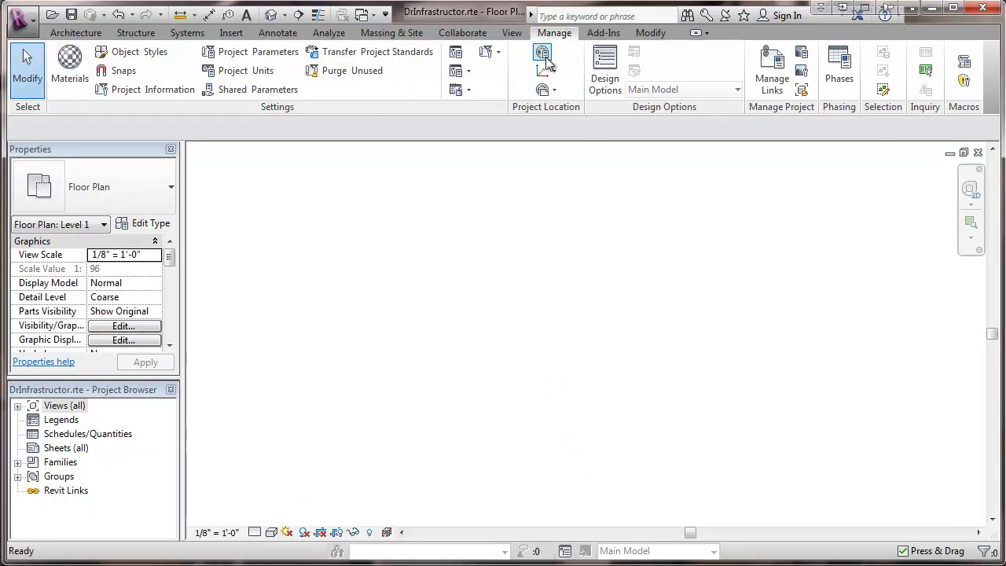
left_click(471, 71)
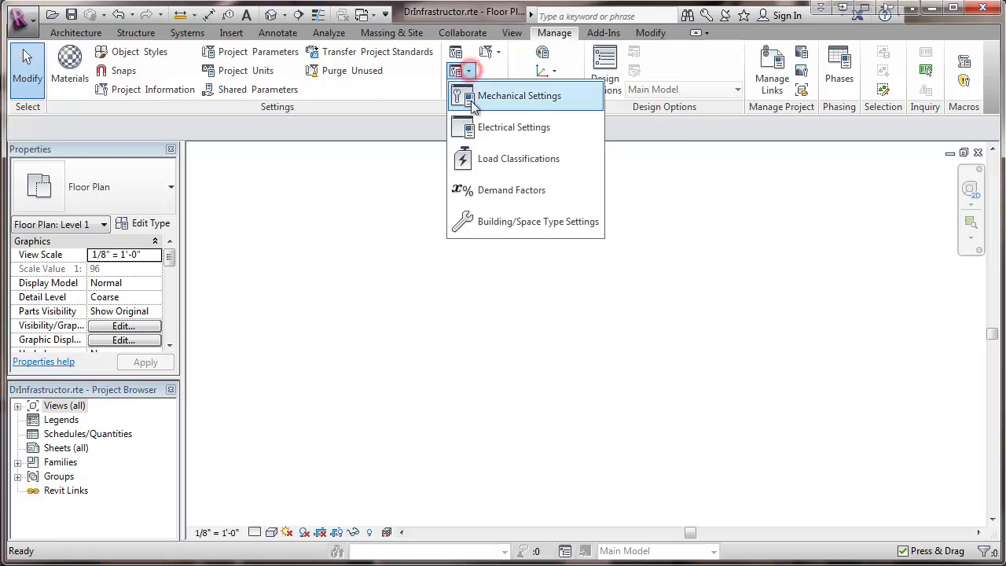
left_click(483, 124)
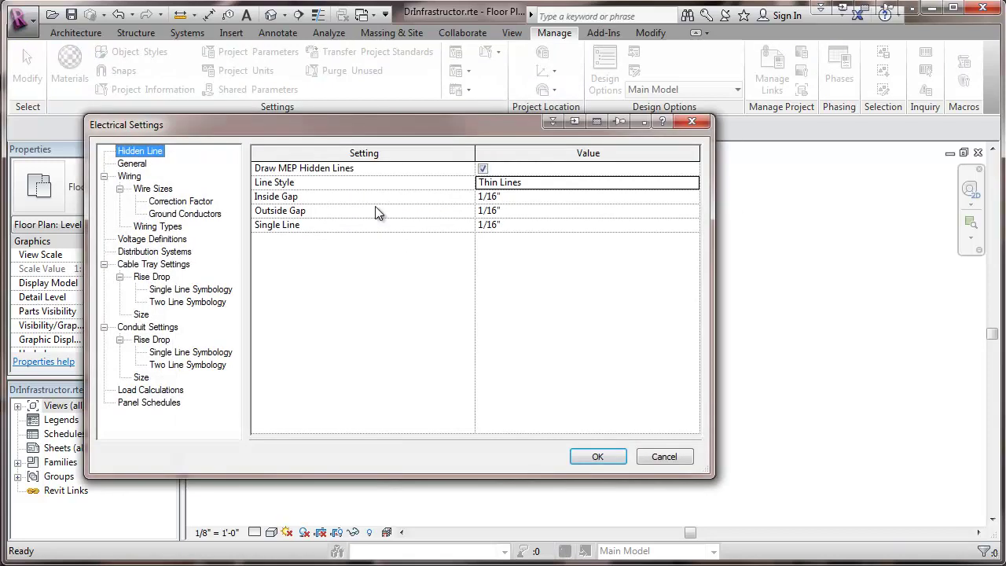
left_click(126, 177)
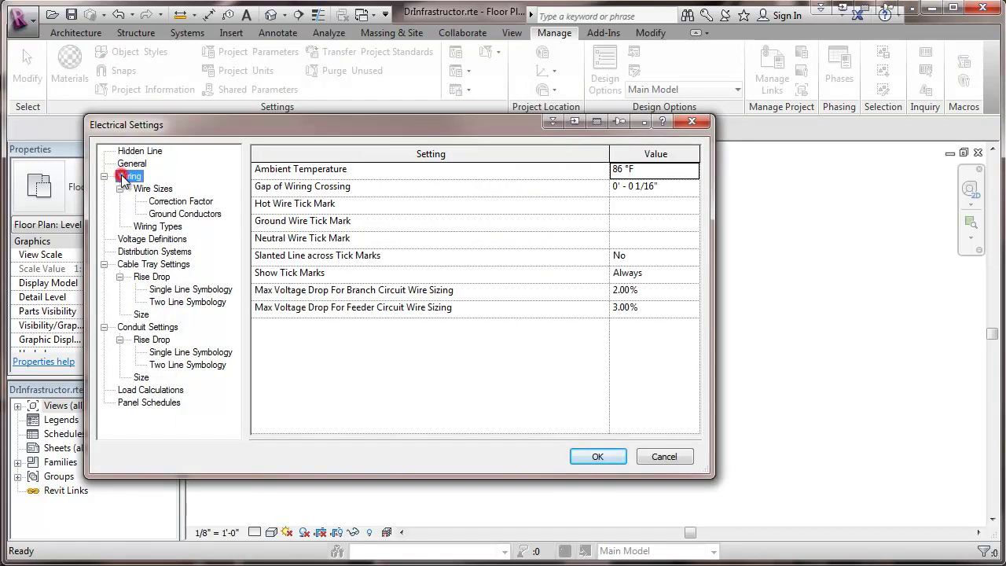
Step: Set Hot Wire Tick Mark to Short, and Ground and Neutral to Long Wire Tick Mark
left_click(627, 205)
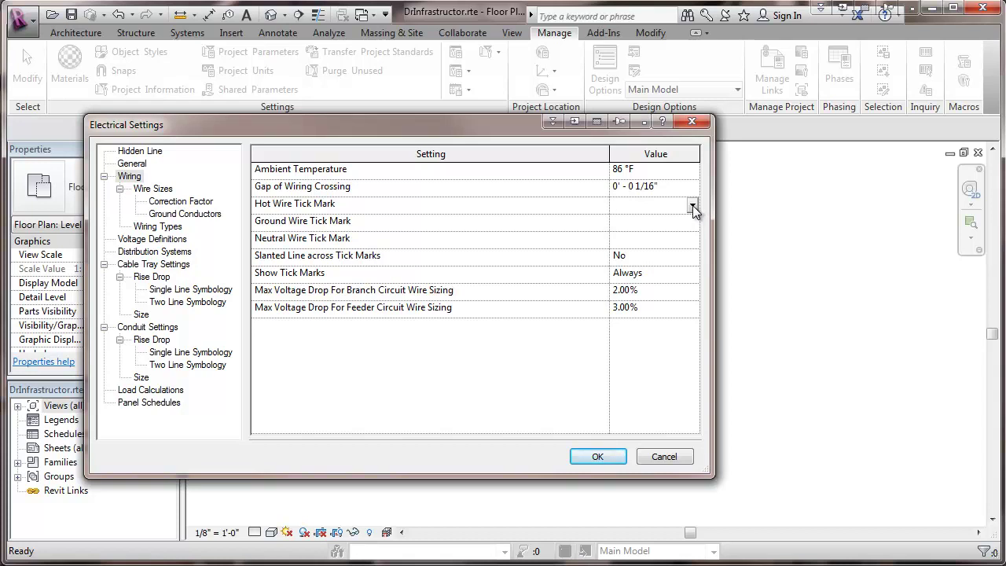
left_click(692, 206)
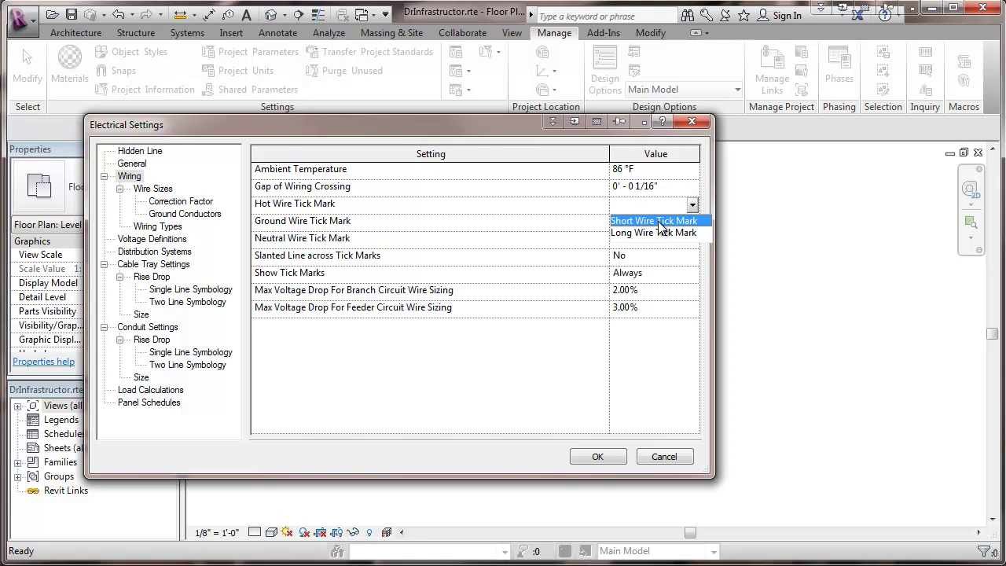
left_click(660, 223)
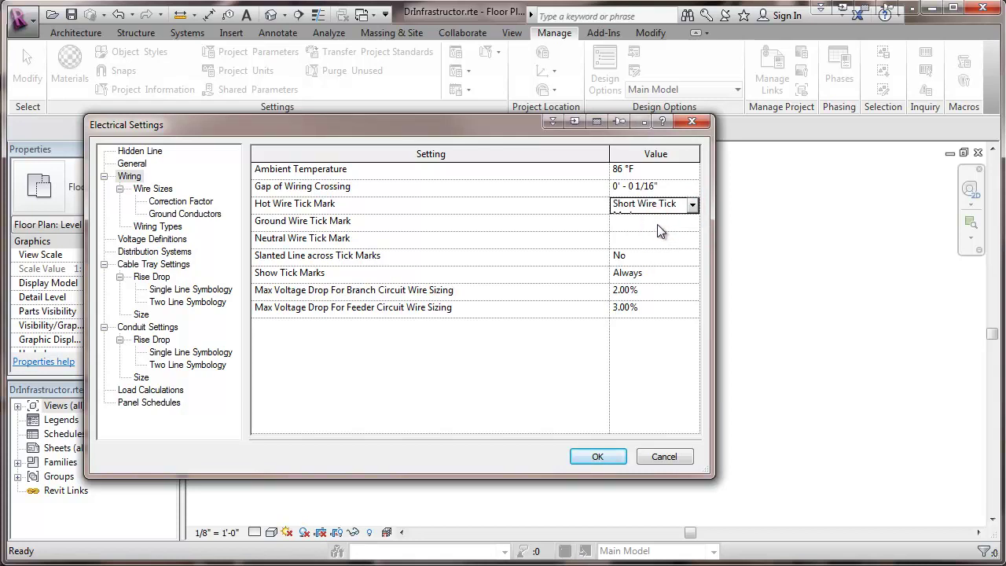
left_click(657, 223)
left_click(692, 223)
left_click(656, 250)
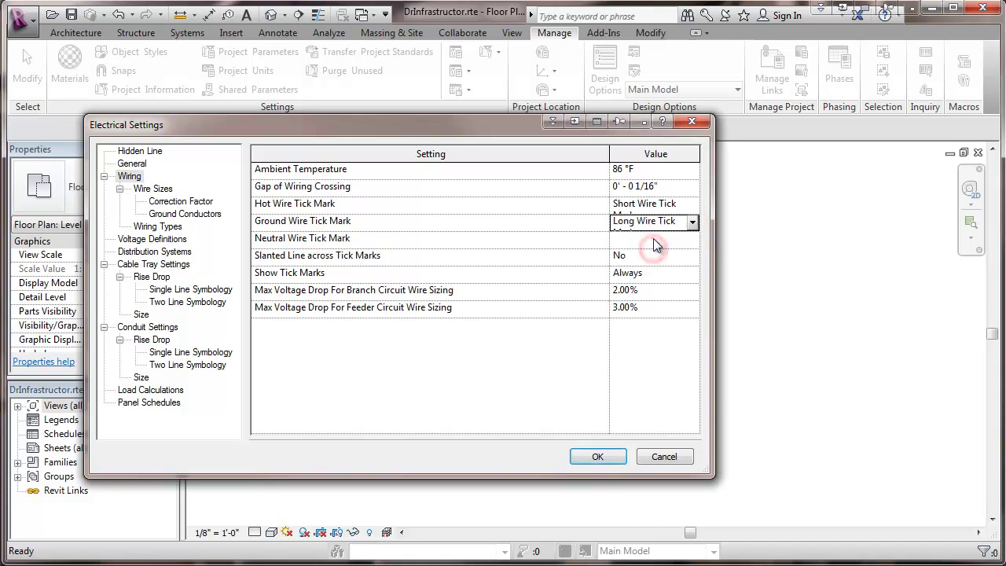
left_click(651, 240)
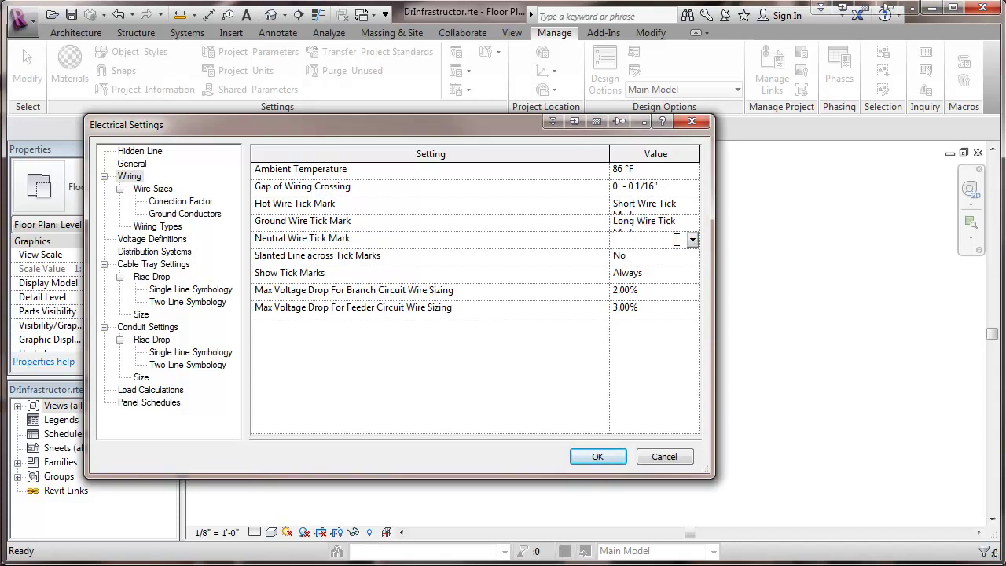
left_click(692, 240)
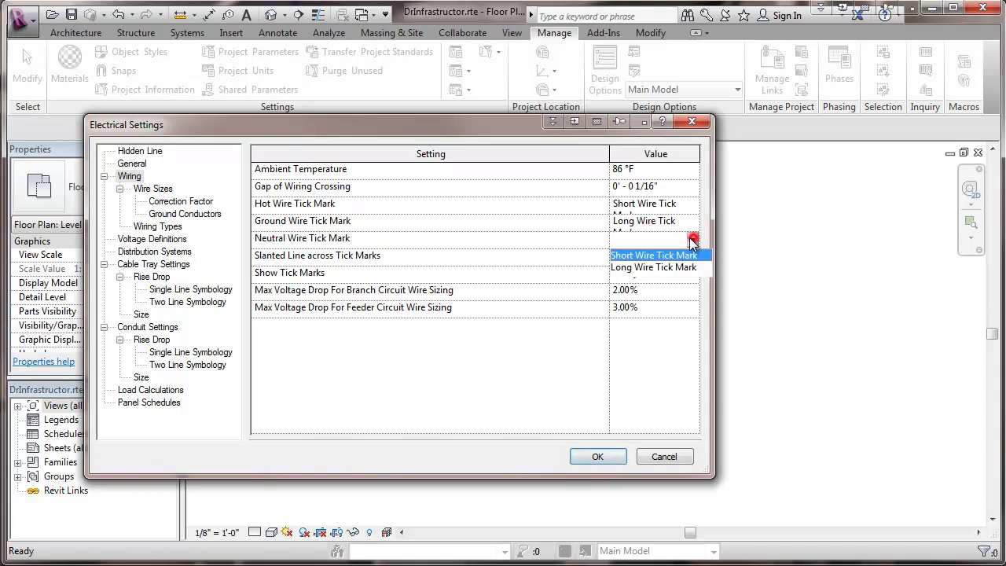
left_click(636, 271)
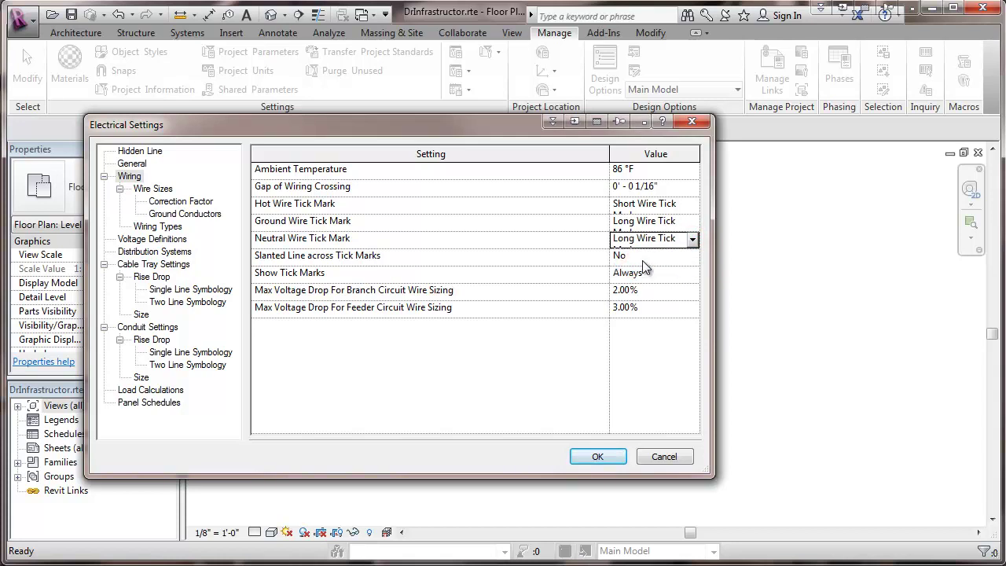
Step: Set Slanted Line across Tick Marks to Yes and keep Show Tick Marks at Always
left_click(640, 256)
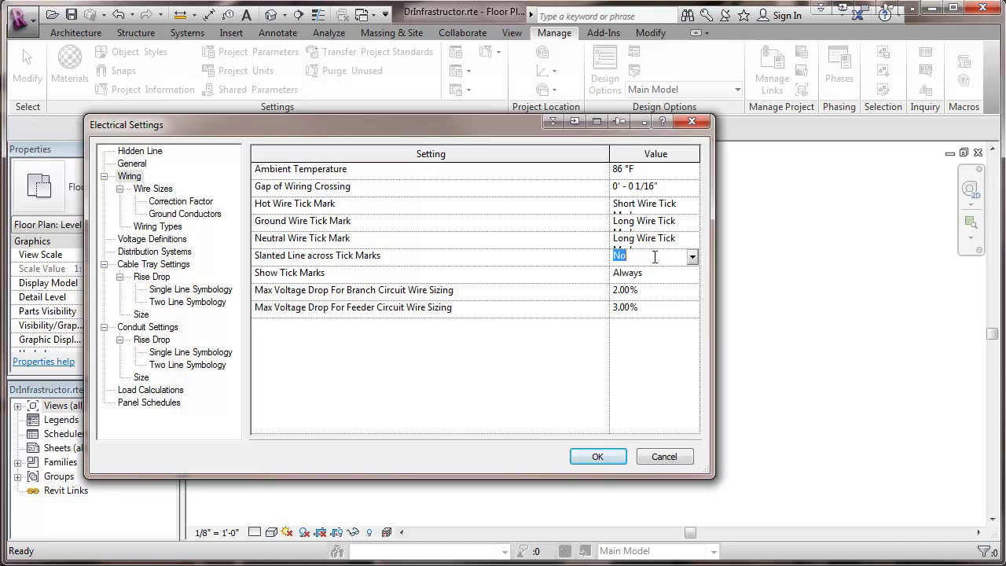
left_click(693, 257)
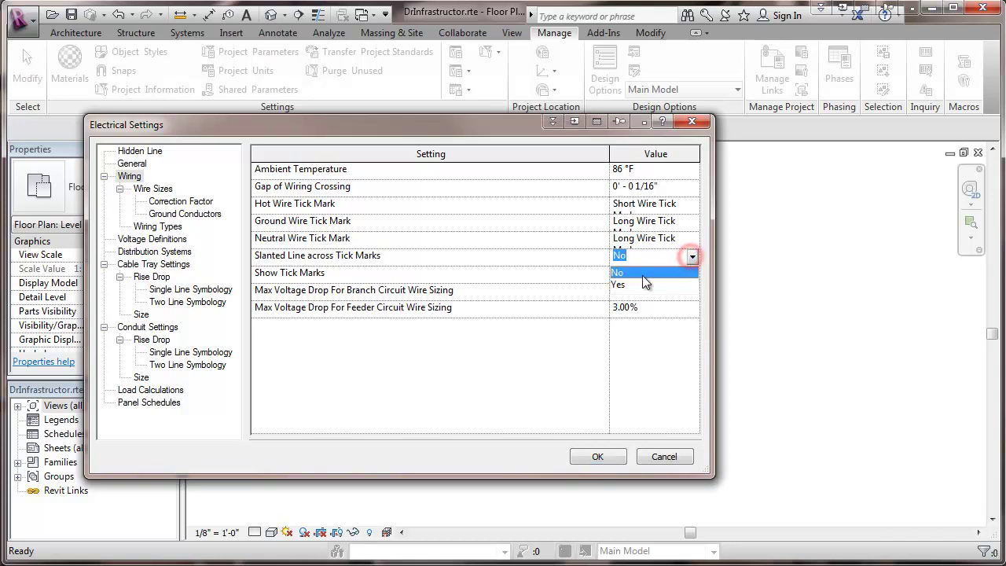
left_click(629, 286)
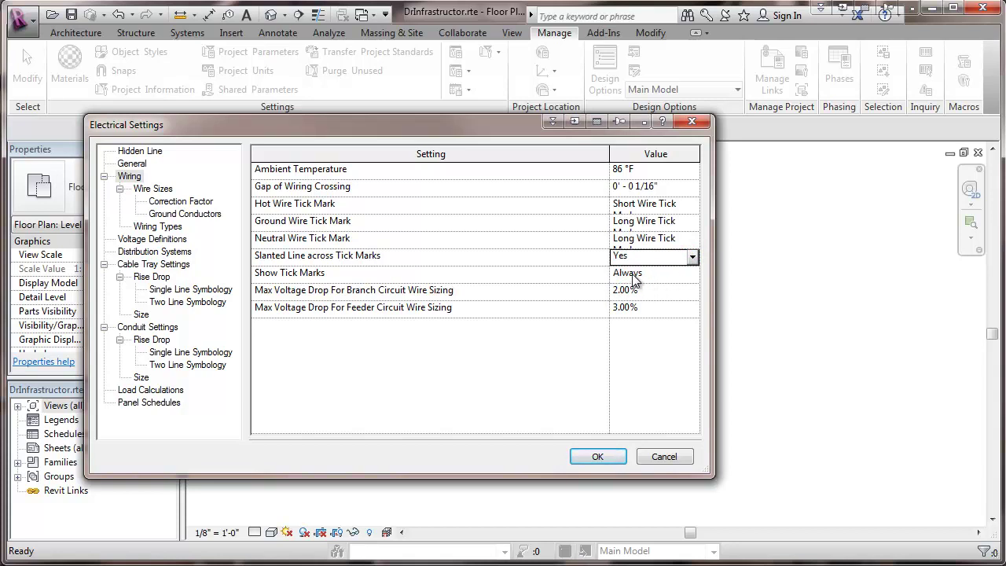
left_click(649, 273)
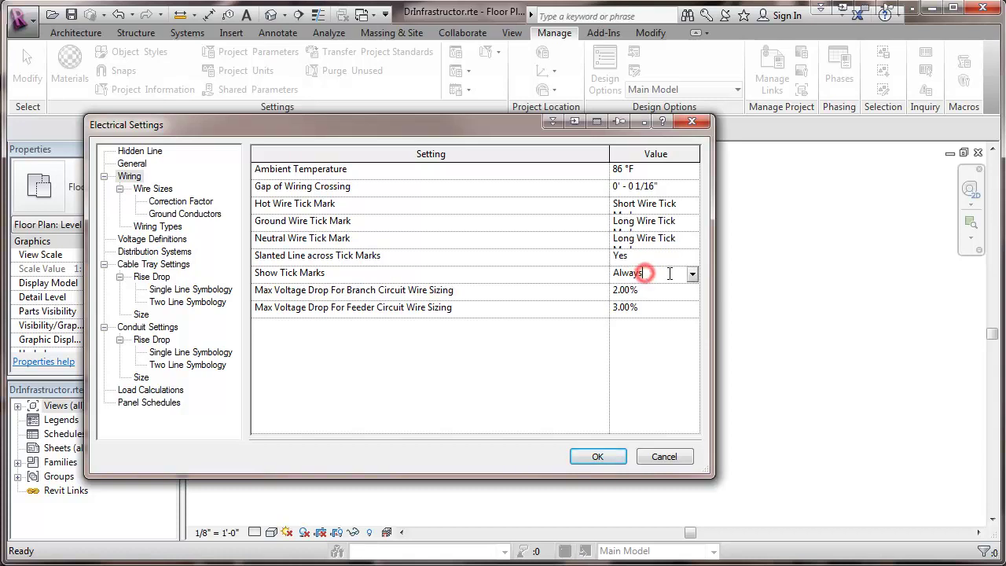
left_click(692, 274)
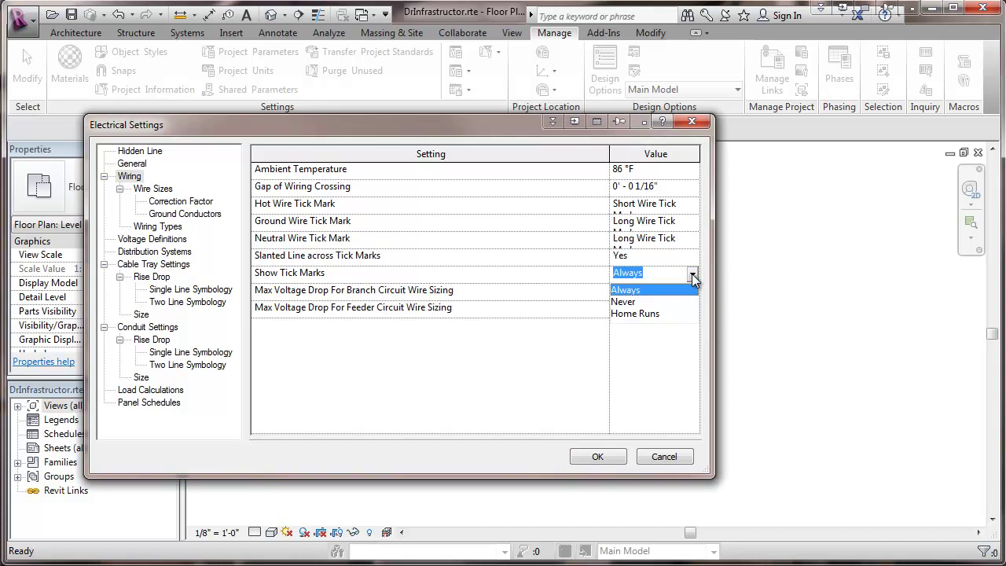
left_click(626, 273)
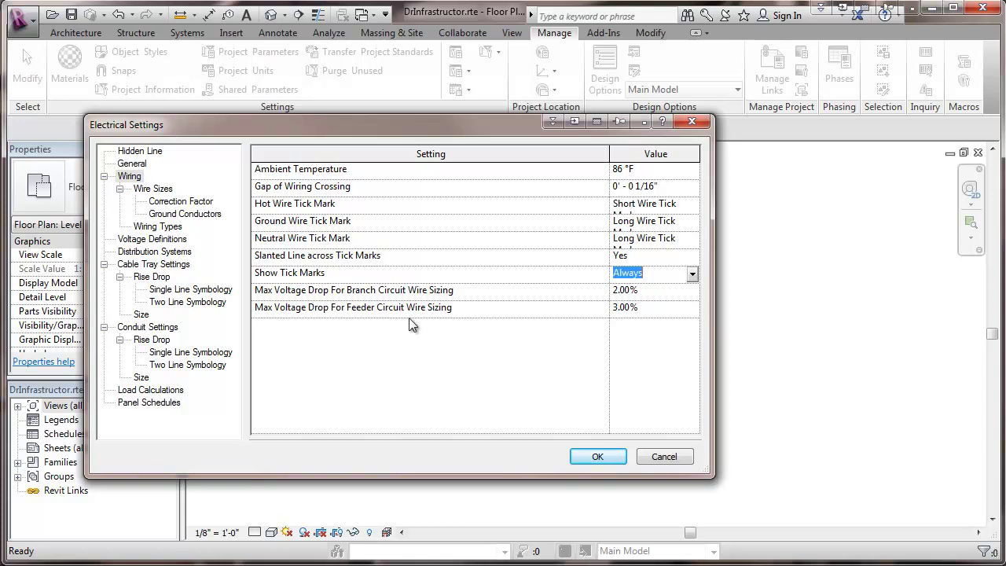
Step: Show the Wire Sizes table under Wiring in the settings tree
left_click(147, 190)
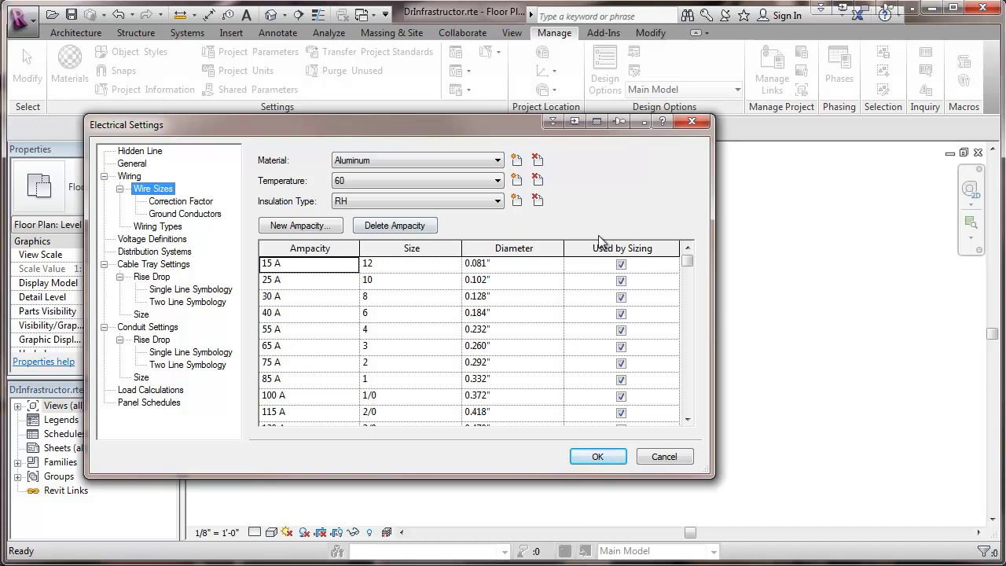
Step: Cancel the Electrical Settings dialog to return to the Level 1 floor plan
left_click(680, 458)
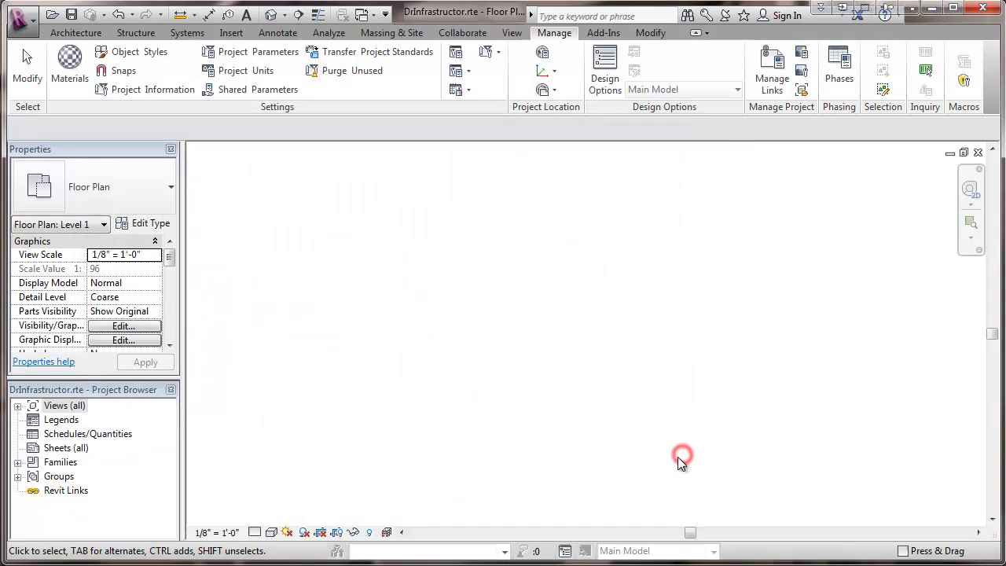